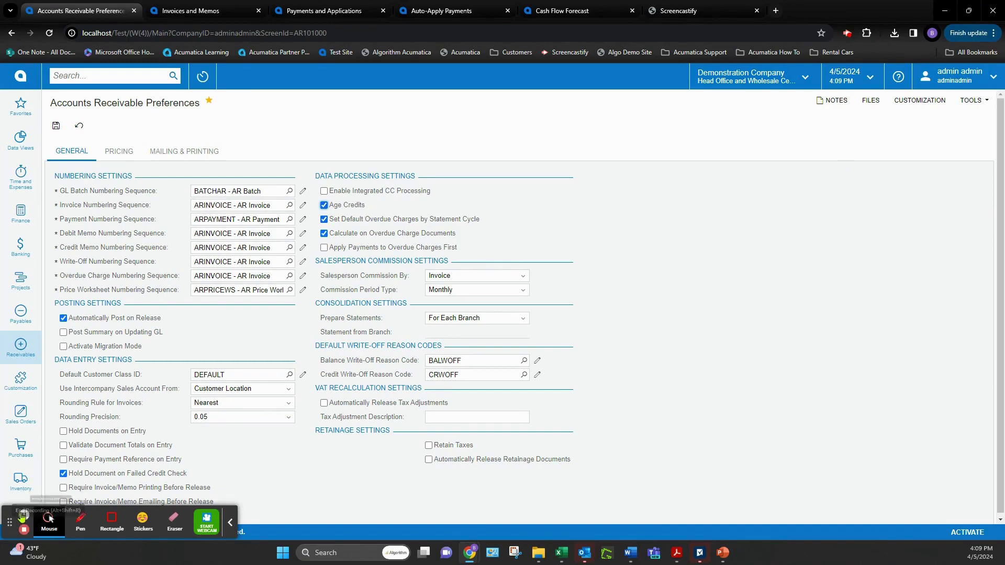
Step: Enable Use Credit Terms in Credit Memos in the Accounts Receivable Preferences and save
drag(26, 518, 792, 518)
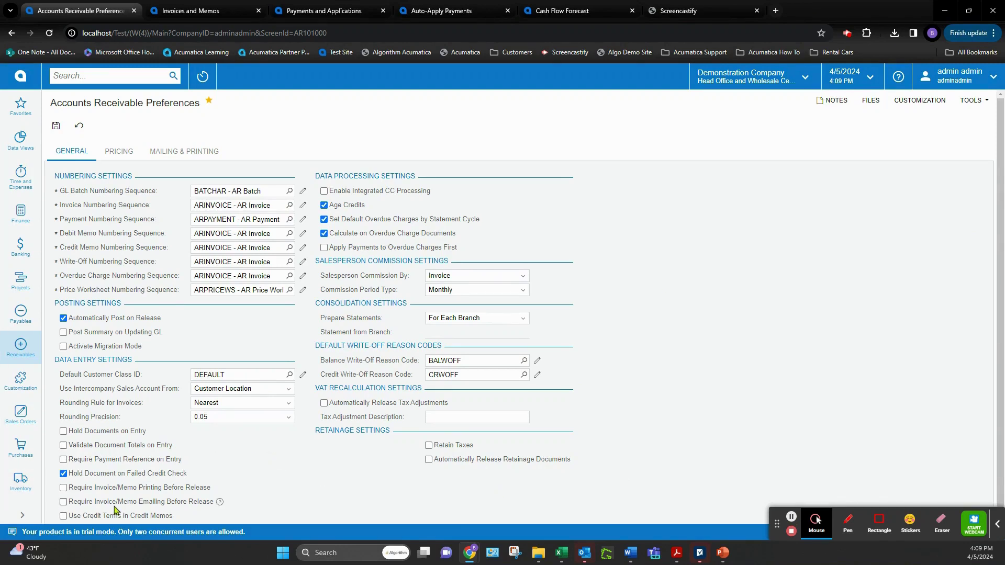
click(63, 516)
click(56, 127)
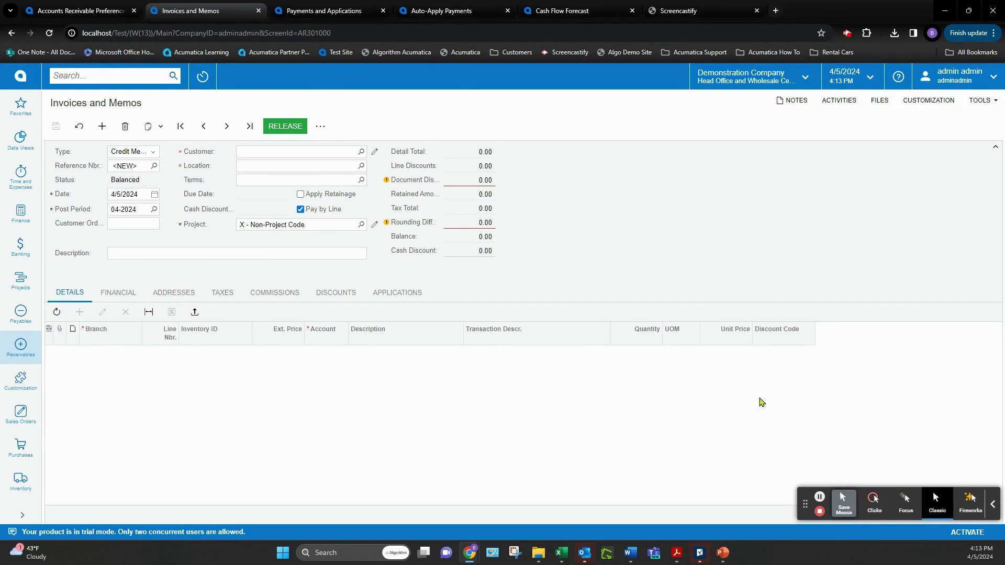
Step: Fill in the new credit memo with customer GREENCAFE and terms 510N30 (5%10/Net 30)
click(153, 153)
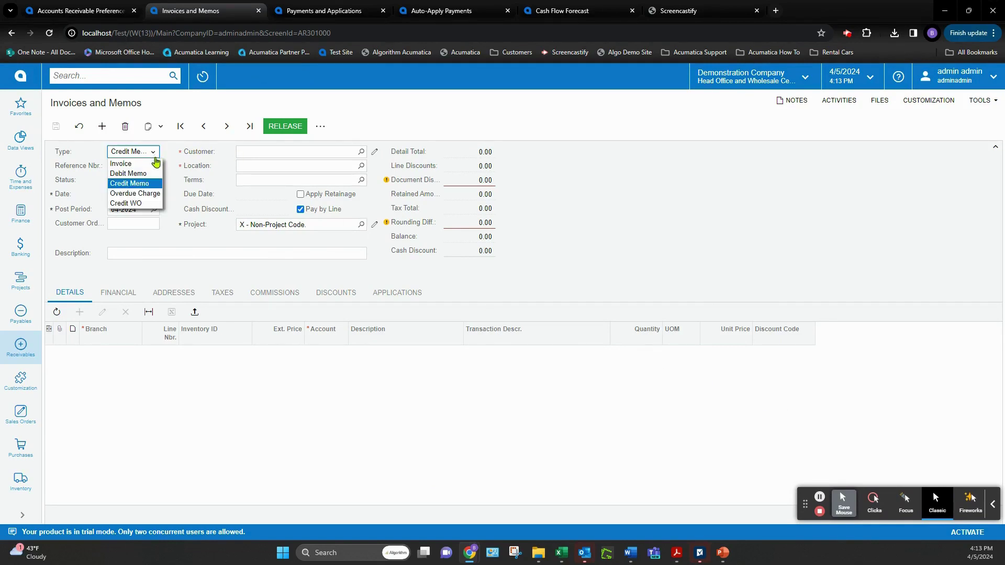
click(305, 152)
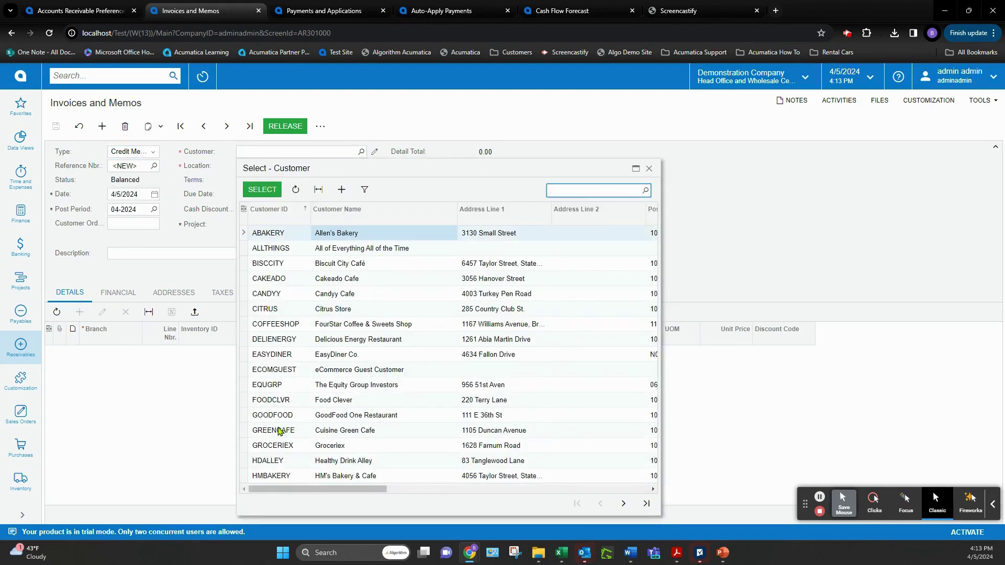
double_click(279, 431)
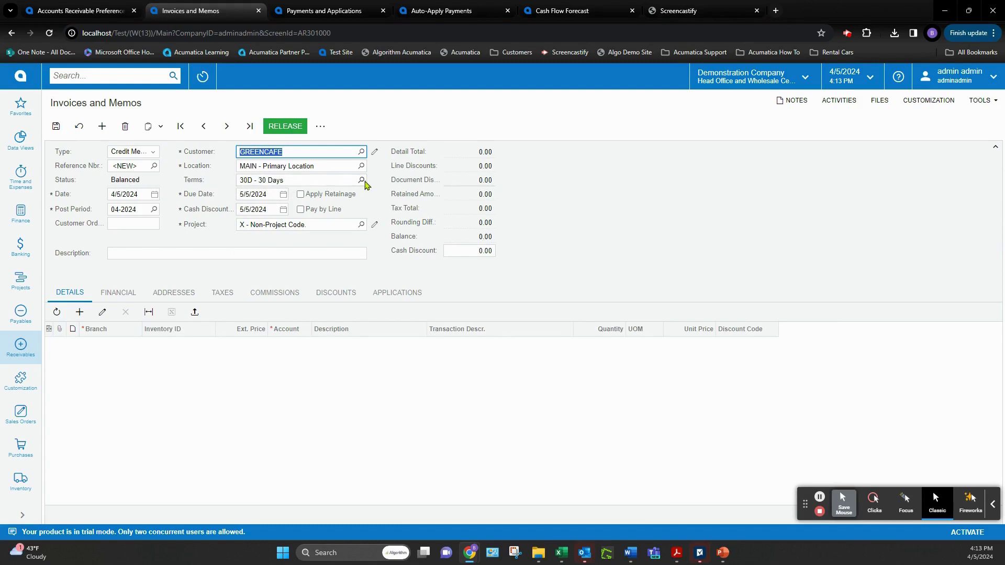
click(365, 181)
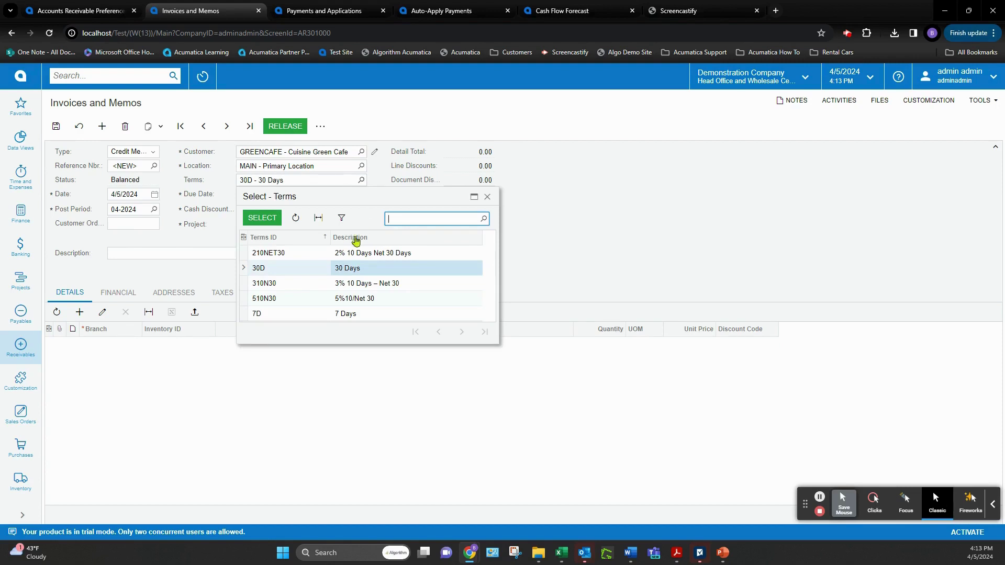
double_click(353, 299)
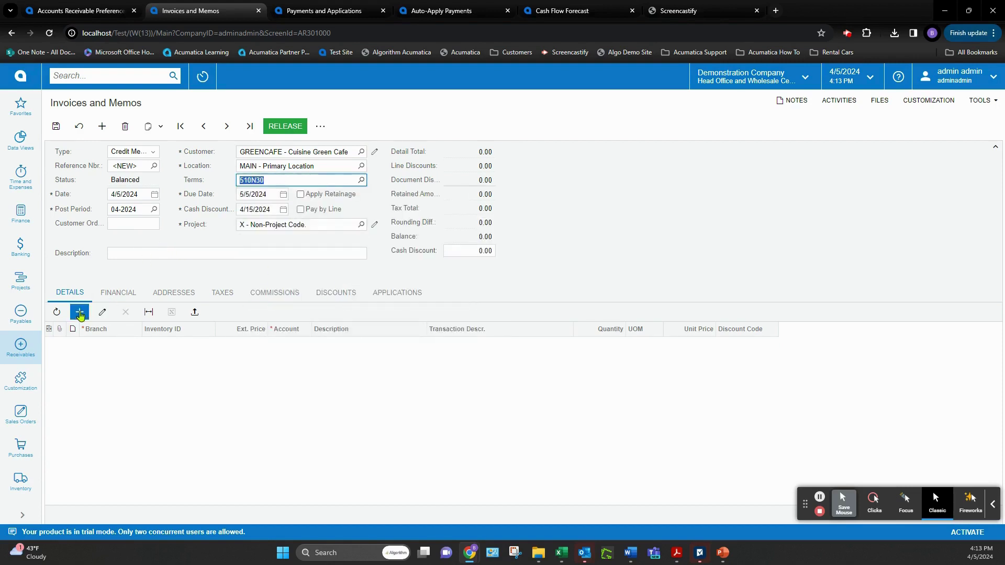
Step: Add a detail line with an extended price of 5,500.00 and save the credit memo
click(79, 312)
click(255, 344)
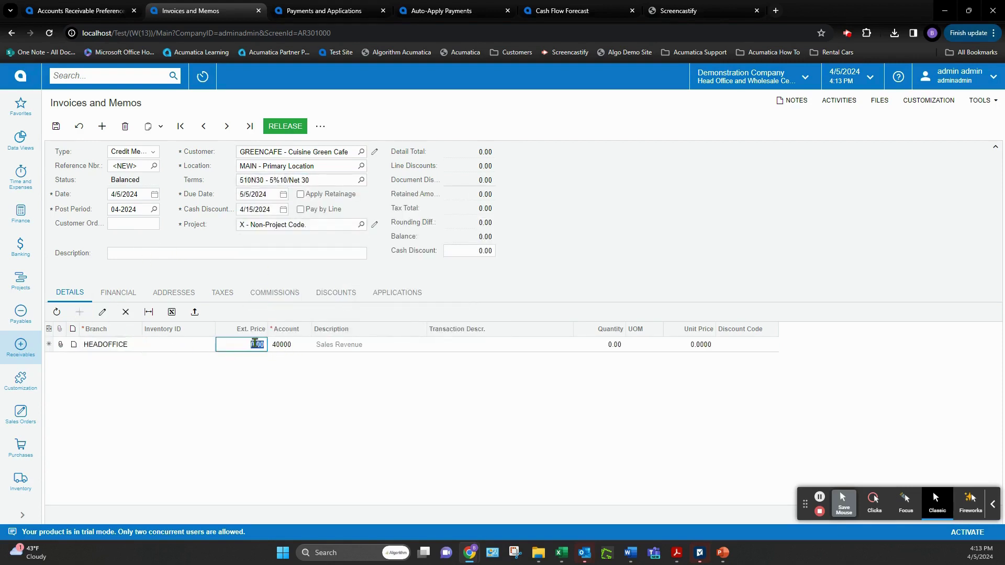
text(55)
key(Tab)
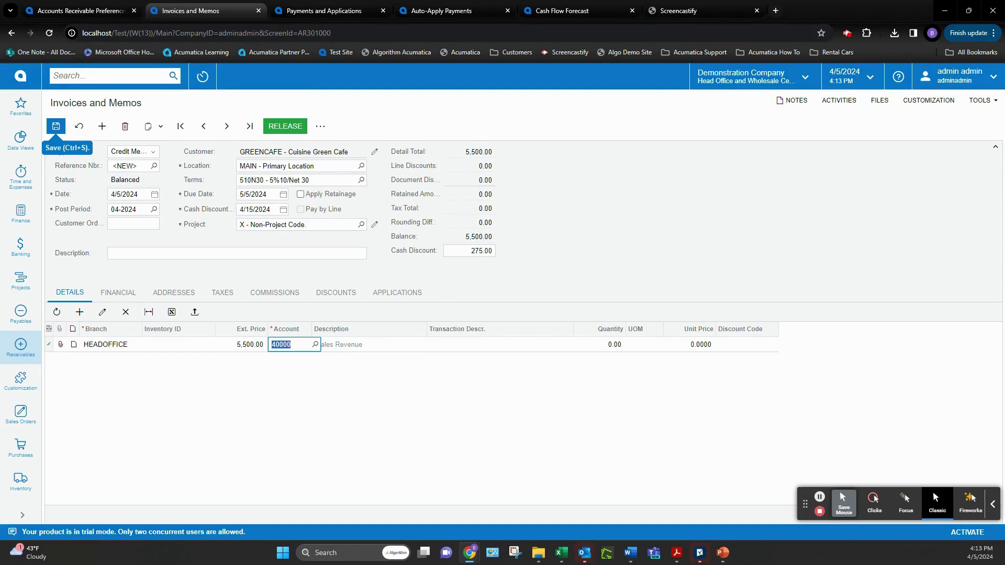
click(56, 126)
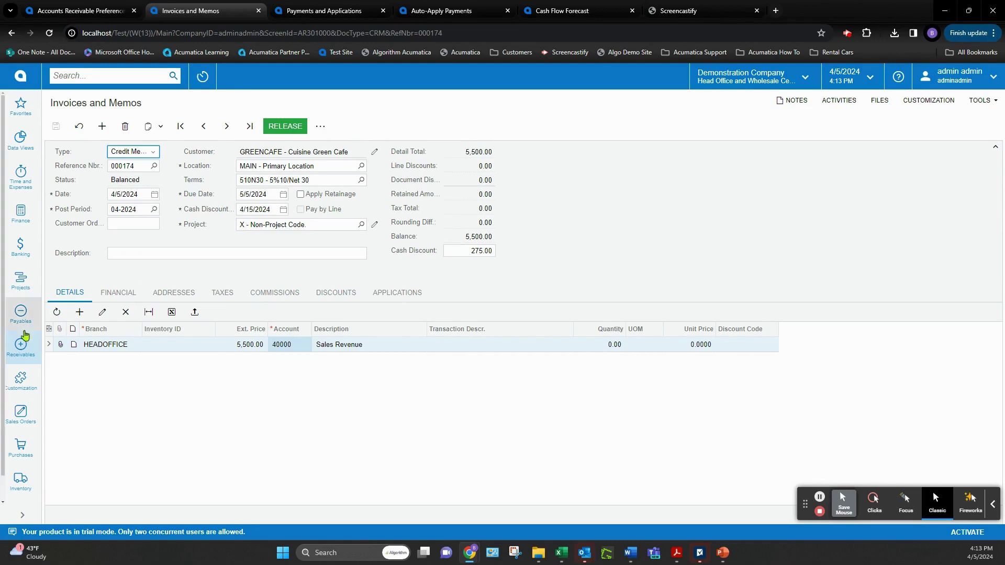
Step: Open Healthy Drink Alley's invoice 000172 from the receivables Invoices and Memos list
click(20, 345)
click(109, 200)
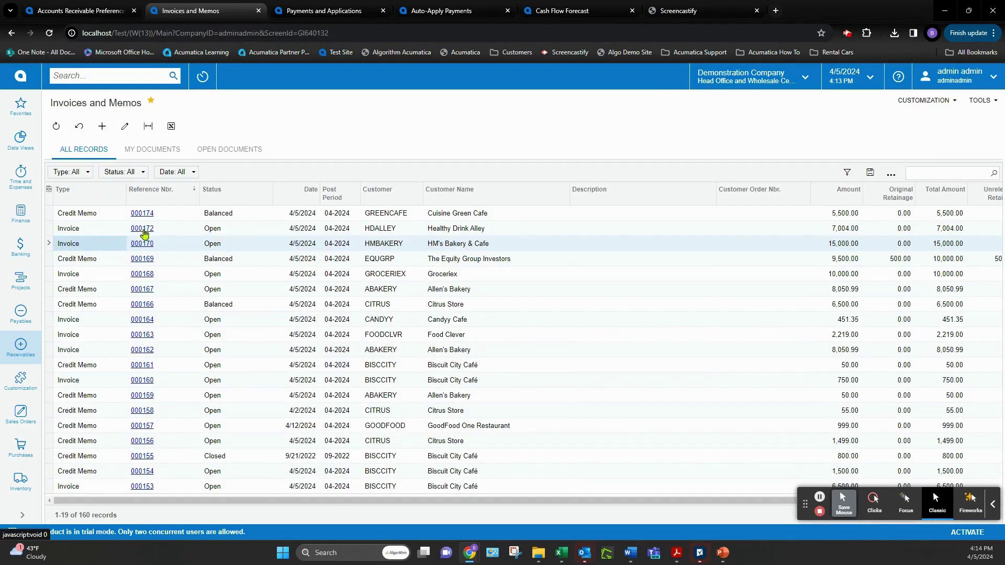
click(143, 231)
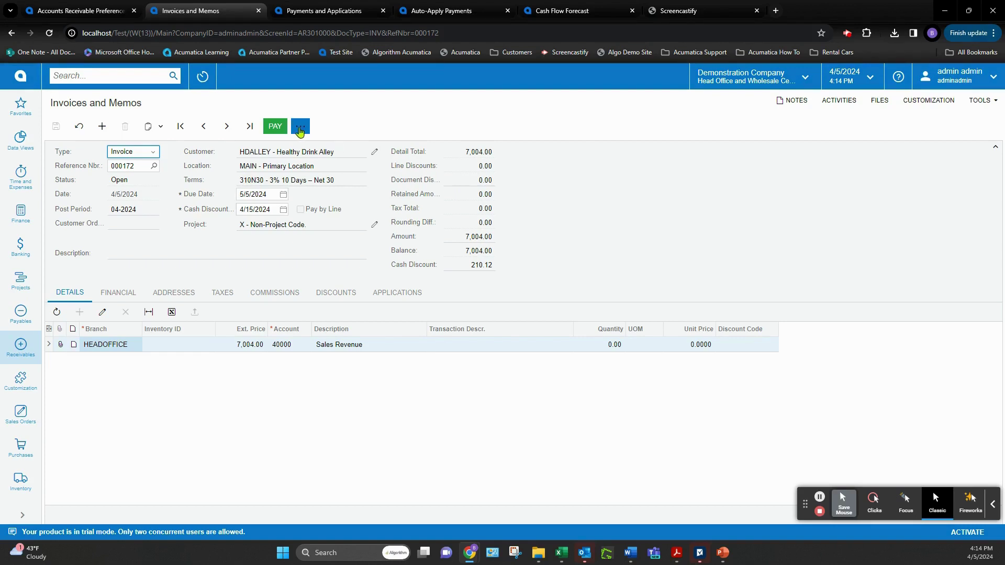
Step: Reverse the open invoice and save the resulting credit memo
click(300, 128)
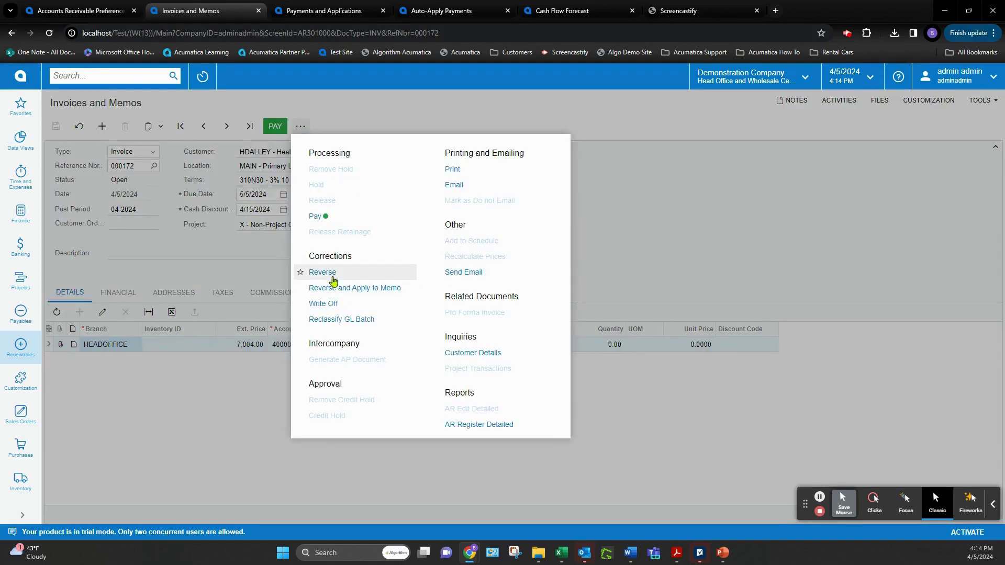
click(333, 278)
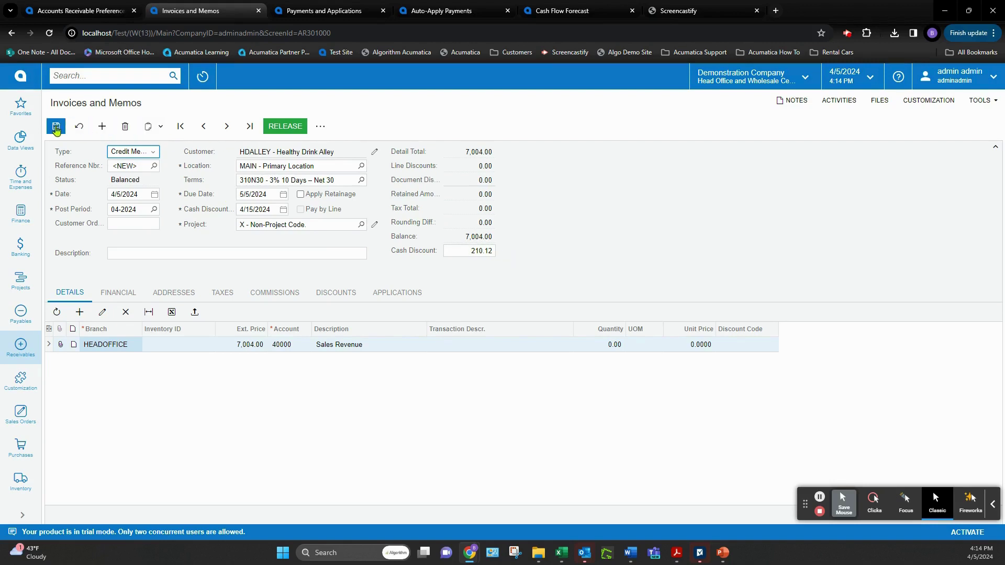
click(56, 127)
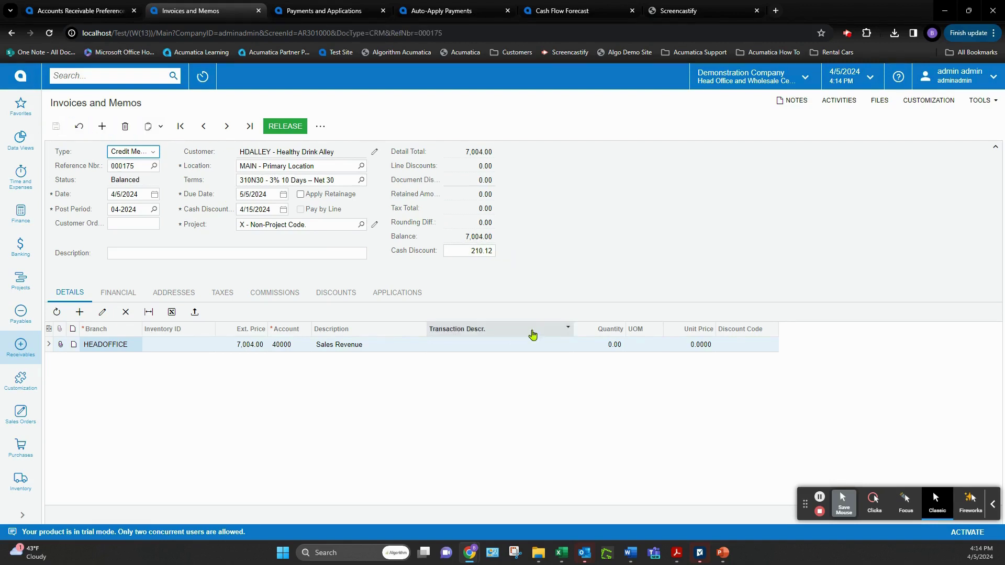
click(820, 501)
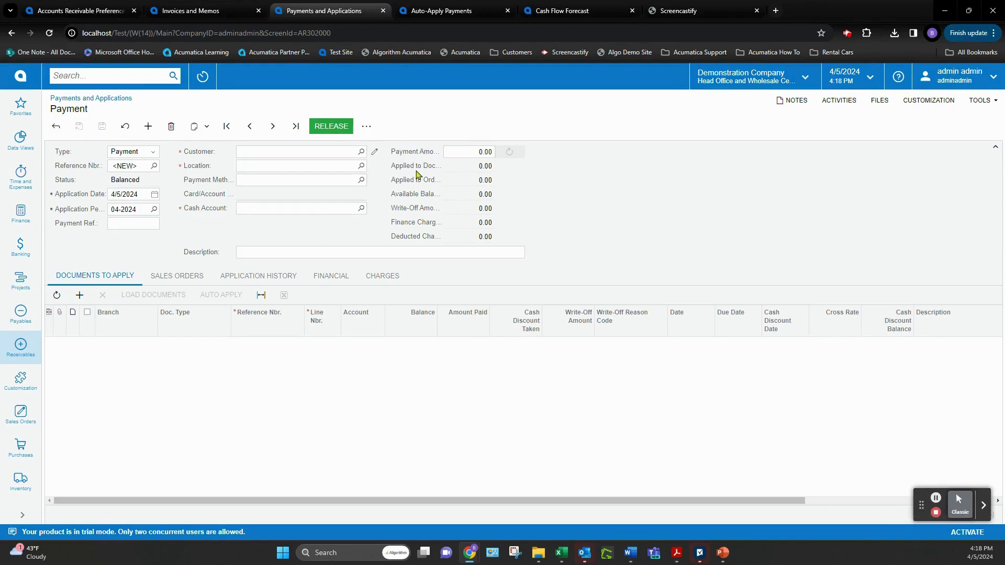
Step: Save a 4,850.00 payment for Biscuit City Café applied to invoice 000153 and credit memo 000154
click(361, 152)
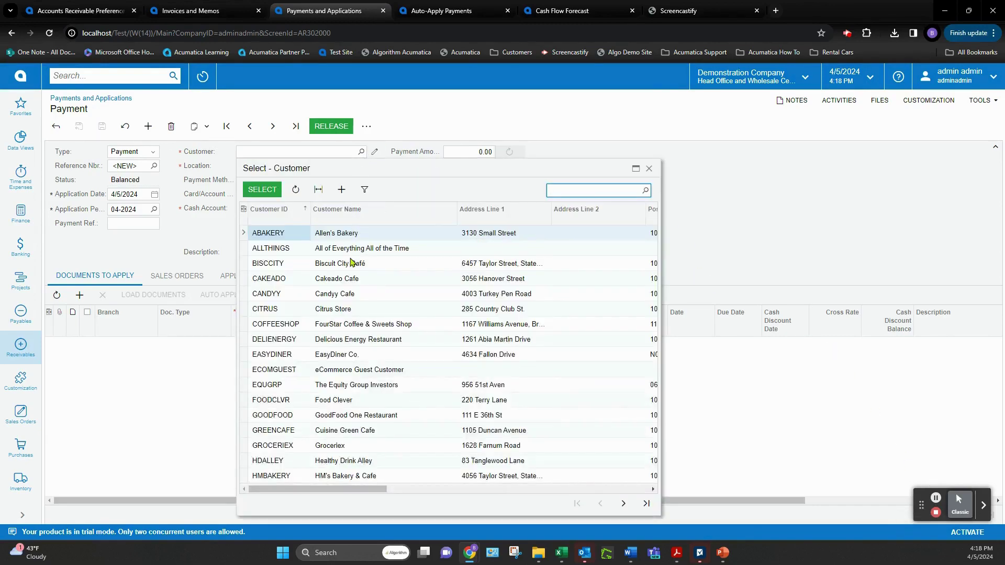
double_click(348, 266)
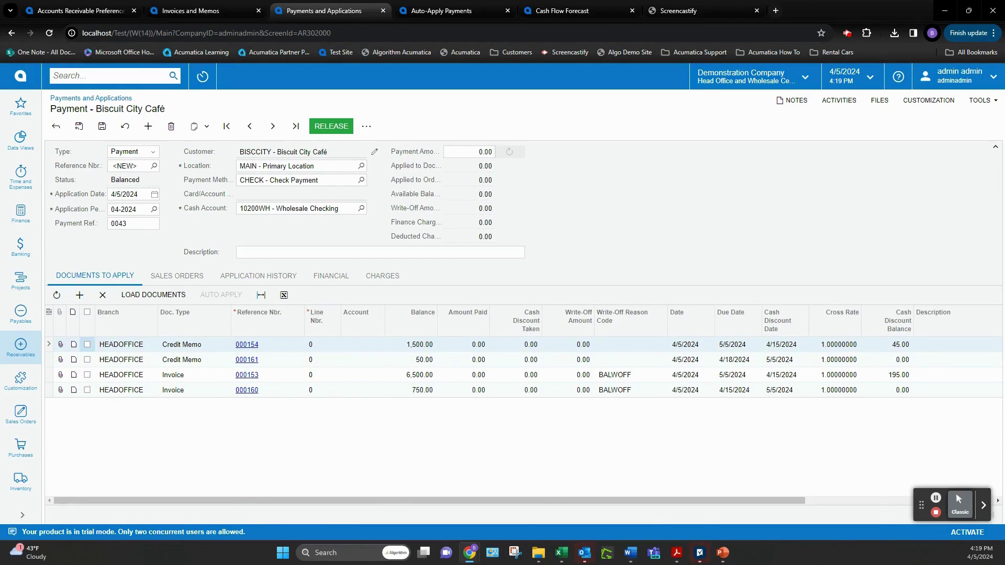
click(87, 375)
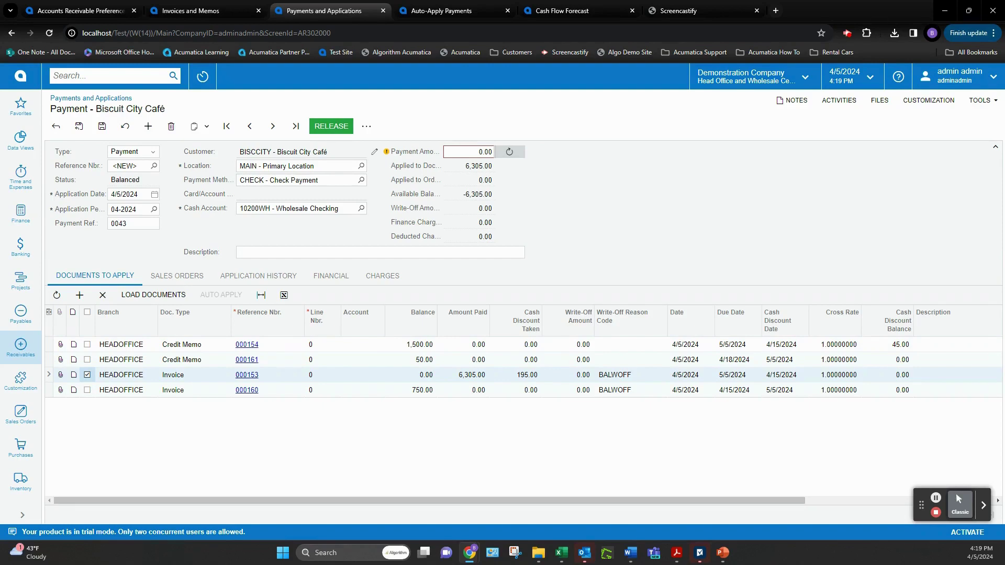
click(87, 344)
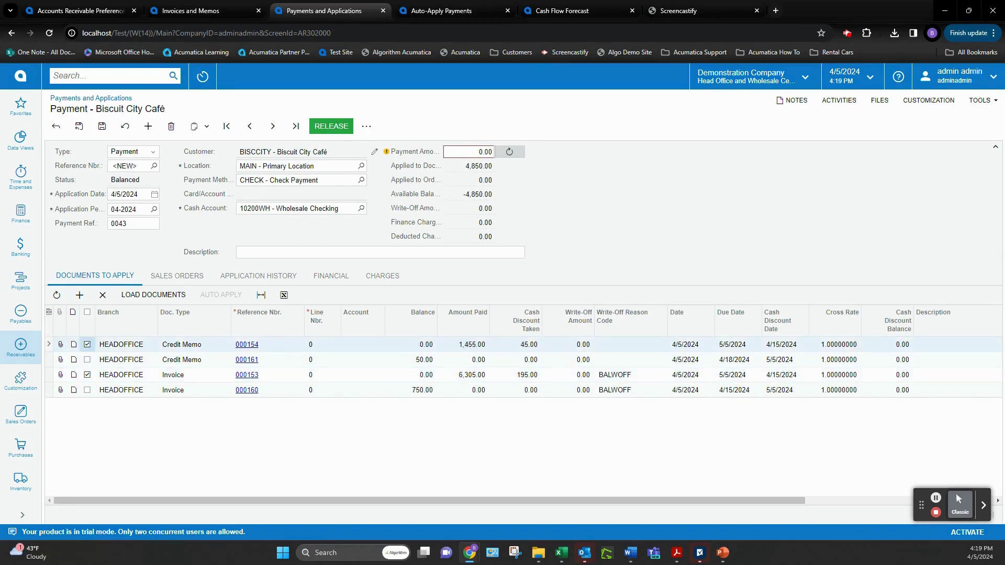
click(88, 345)
click(88, 344)
click(88, 345)
click(87, 345)
key(ctrl+s)
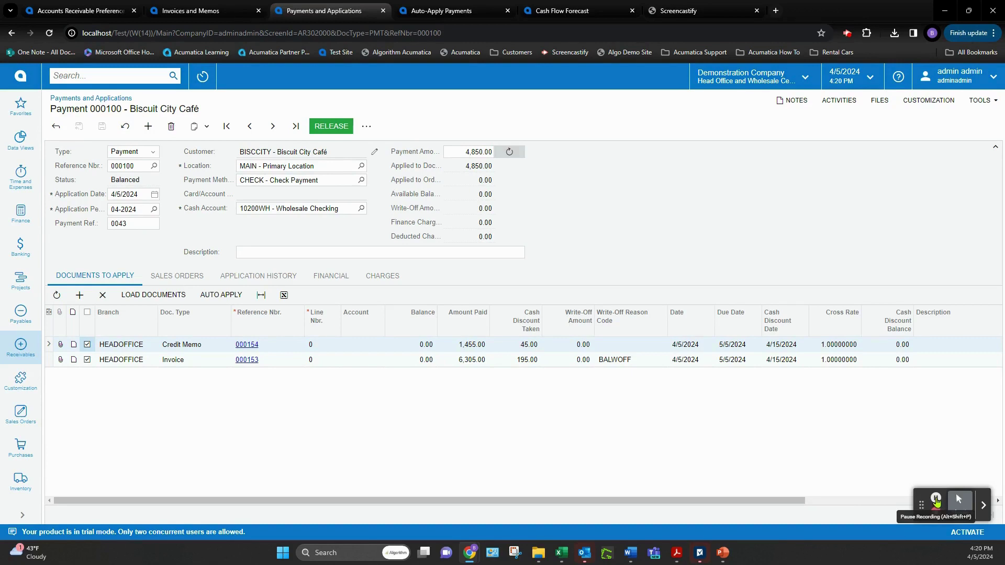
click(936, 500)
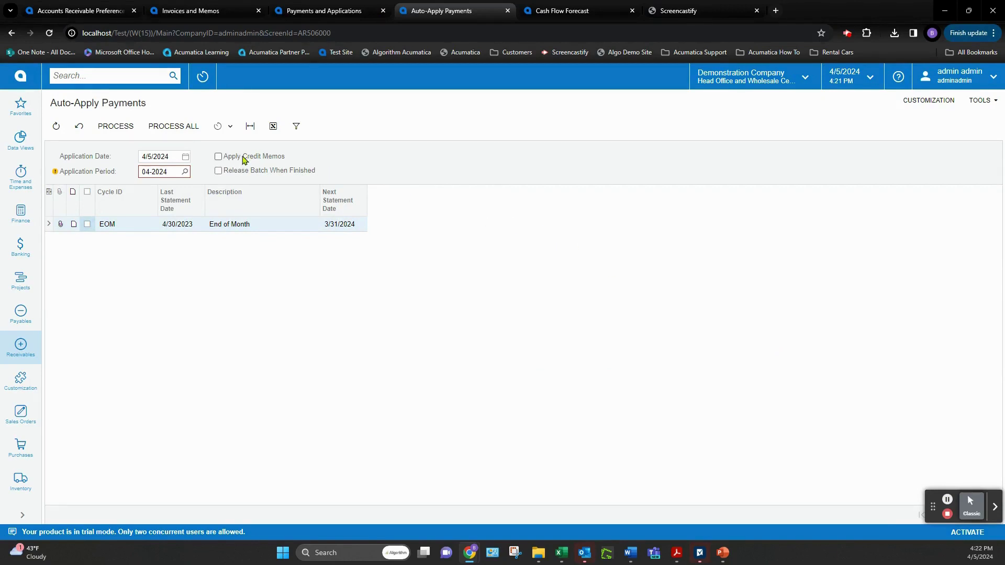
Step: Turn on Apply Credit Memos for the Auto-Apply Payments process
click(218, 157)
Step: Load the Cash Flow Forecast for cash account 10200WH and look through its rows
key(ctrl+Tab)
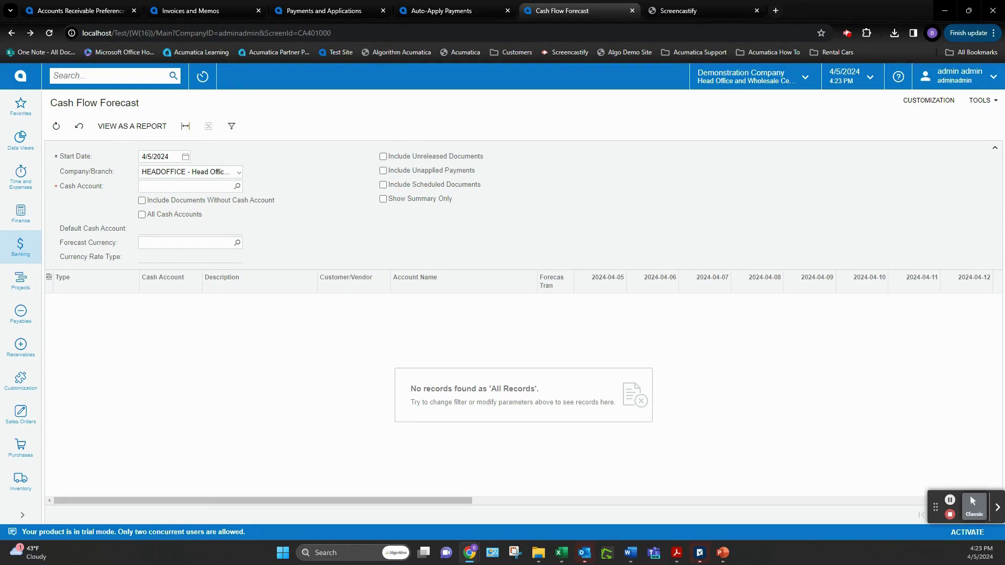
click(237, 187)
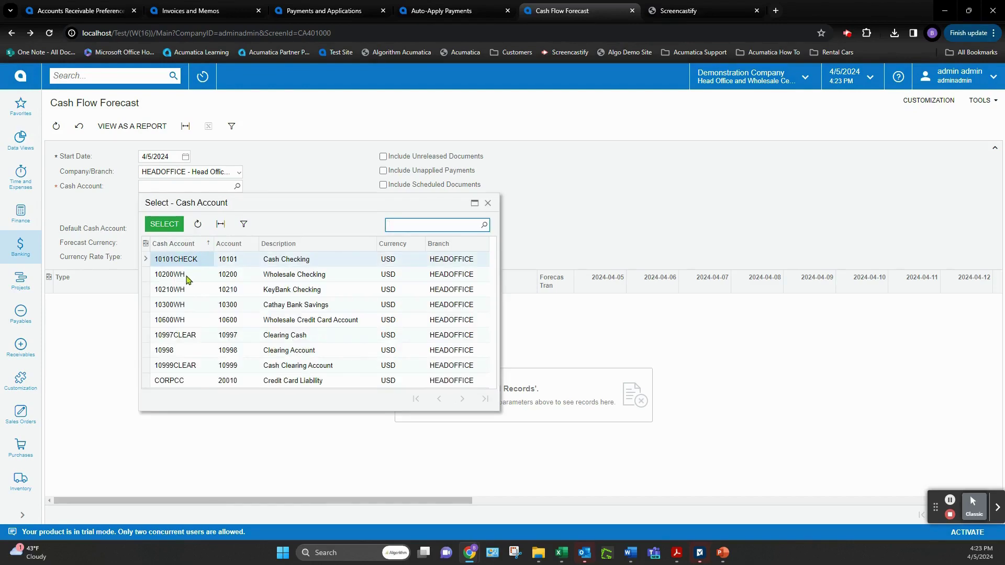
double_click(187, 279)
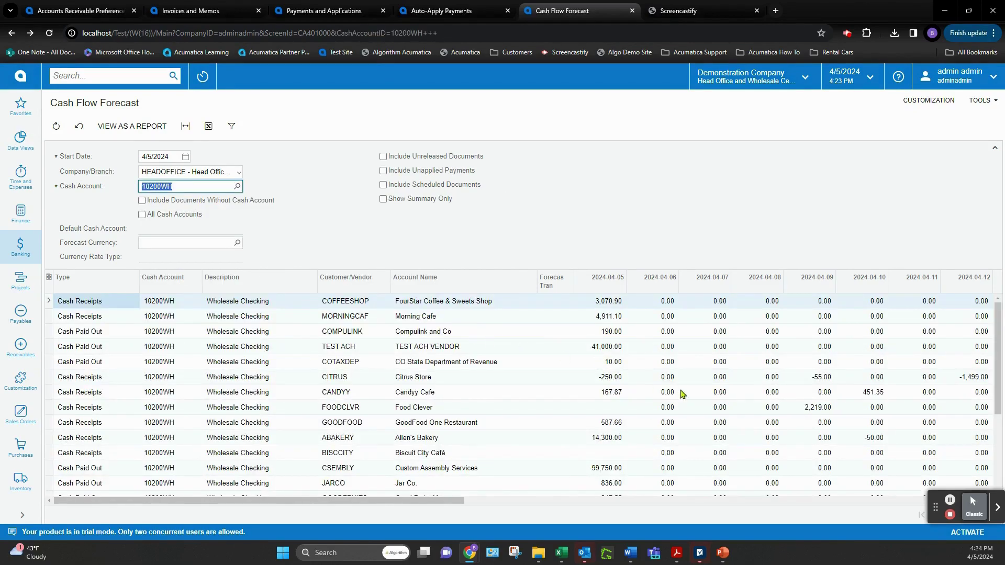
scroll(682, 394, down, 3)
scroll(711, 393, up, 3)
Step: Switch to the PowerPoint slide show on Cash Discounts and Terms in Credit Memos
mouse_move(723, 553)
click(726, 520)
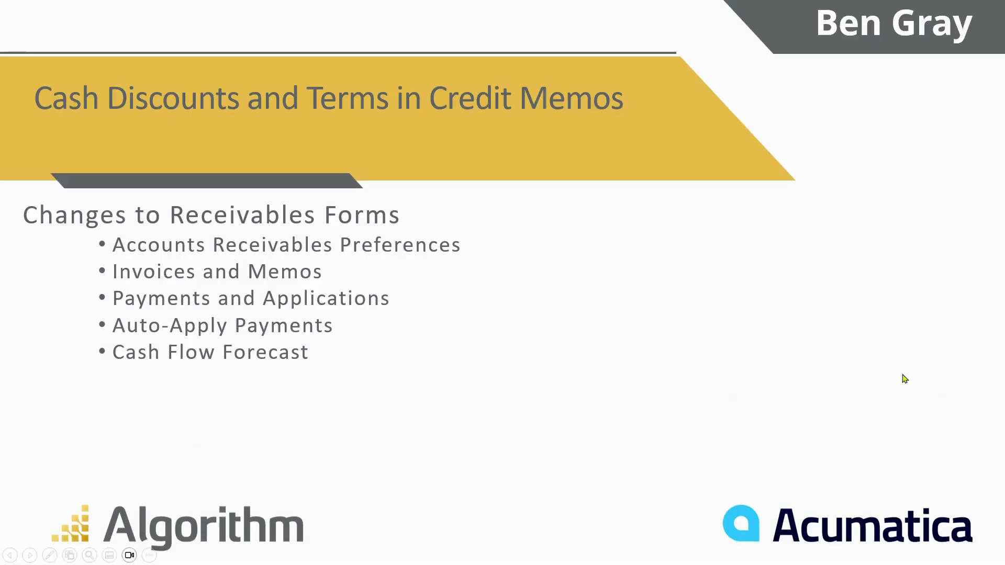